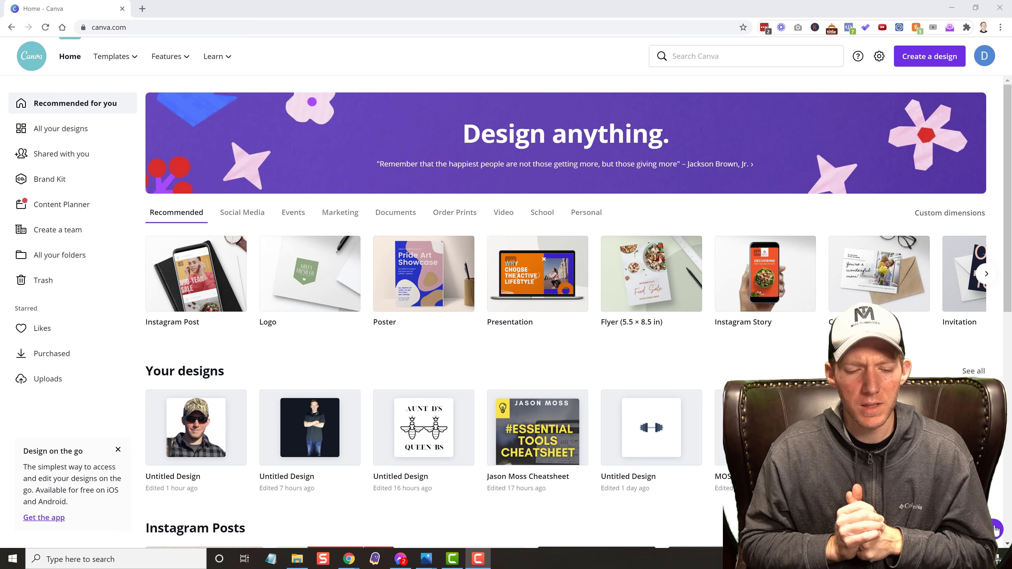
Bring the browser window showing the Canva home page into focus.
click(635, 252)
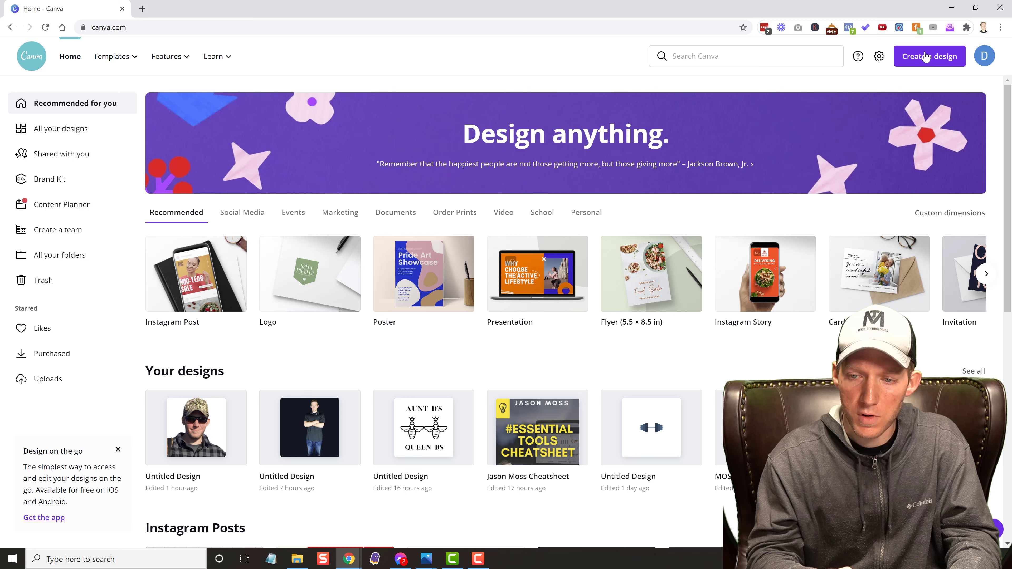
Start a new Canva design from an image, browsing Downloads for the green-screen photo.
click(927, 58)
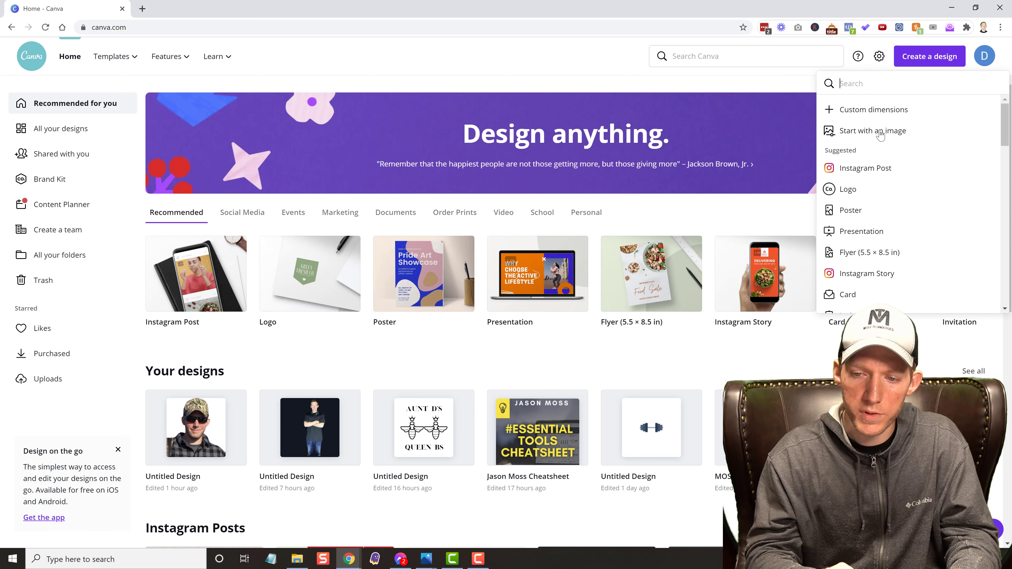
click(879, 132)
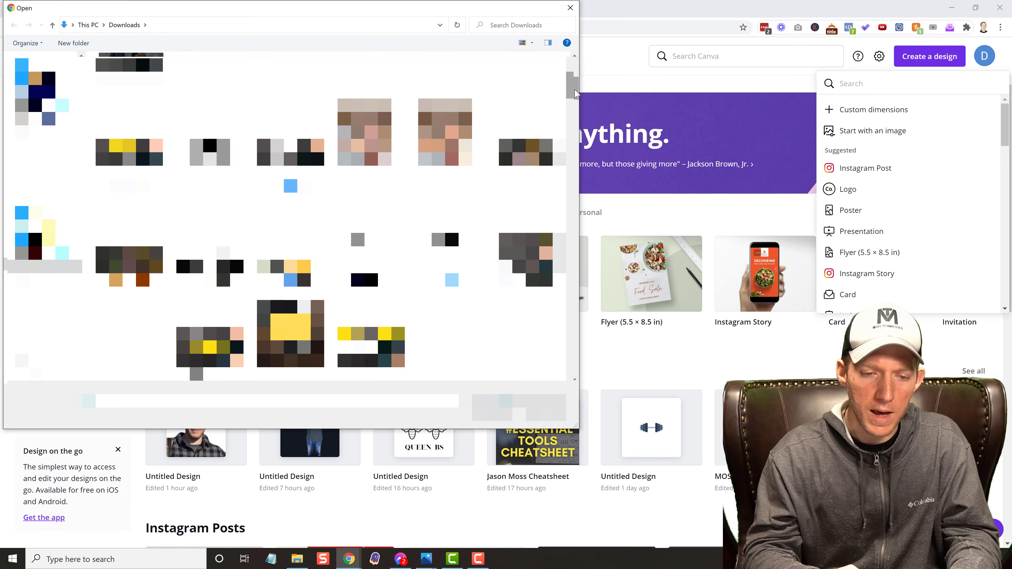
drag(575, 93, 575, 160)
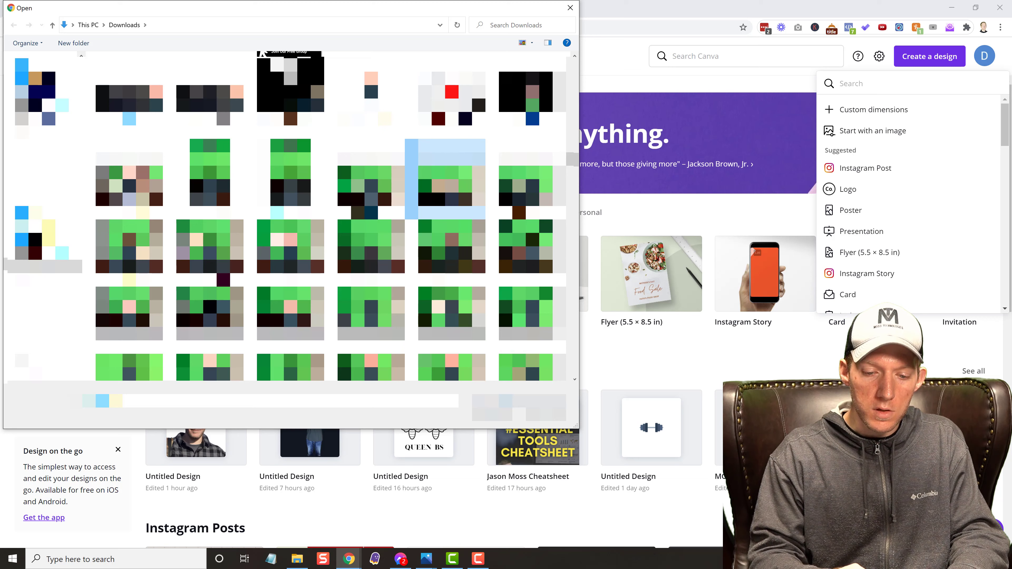
Open IMG_4749.jpg in the editor as a new 4032 × 3024 px design.
click(498, 419)
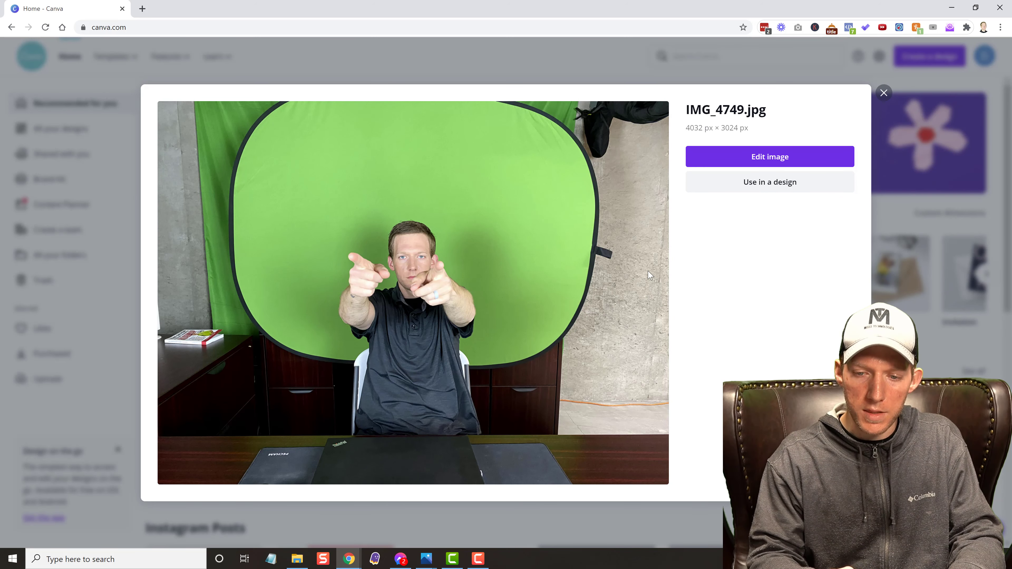
click(782, 161)
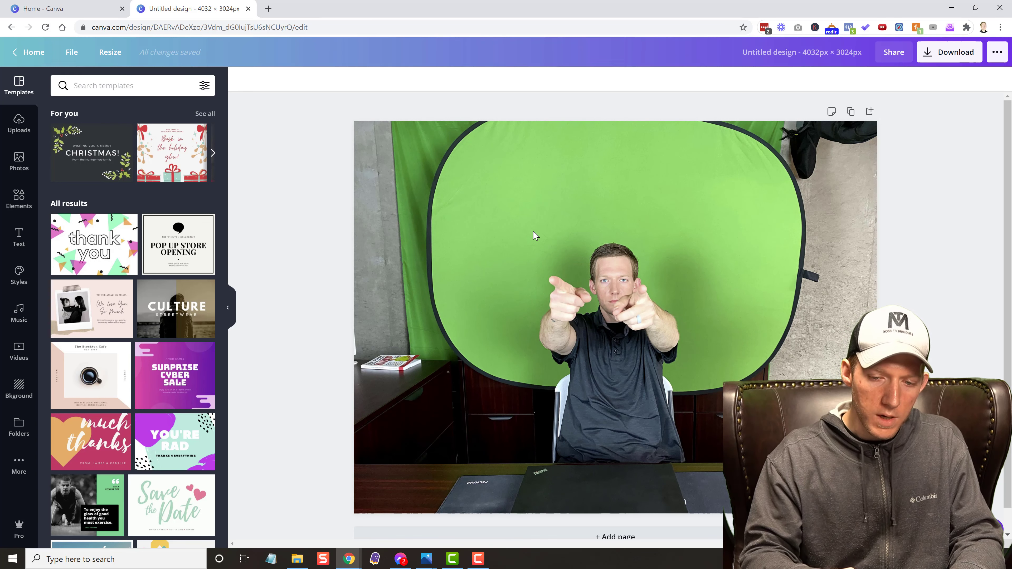
Apply the Background Remover effect to strip the green backdrop from the photo.
click(533, 271)
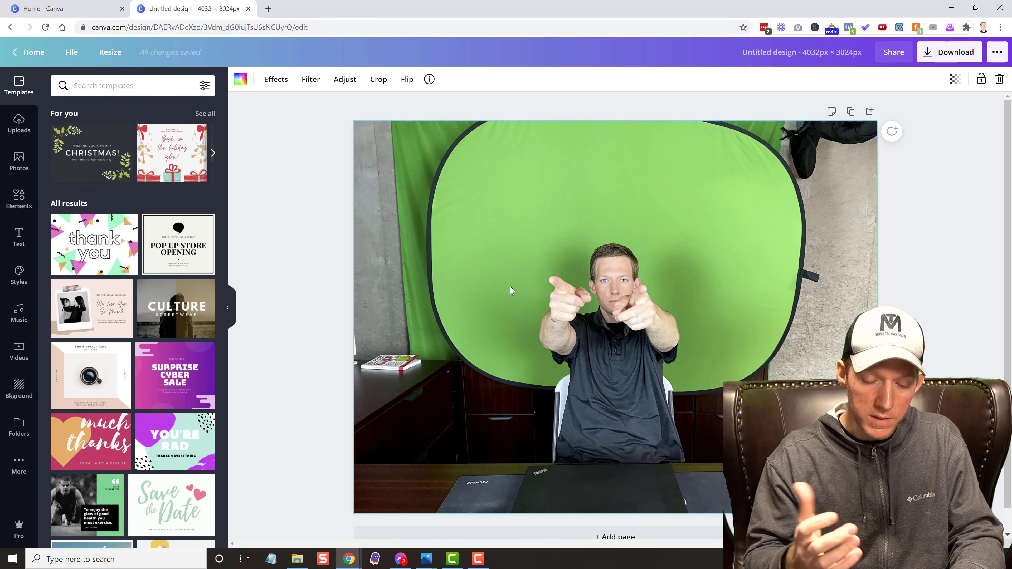
click(278, 84)
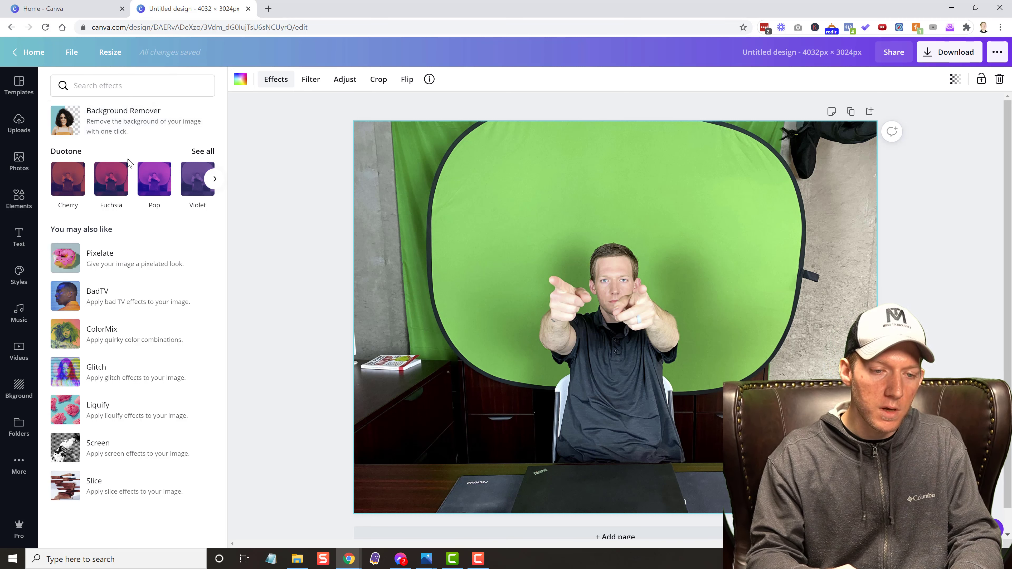
click(130, 127)
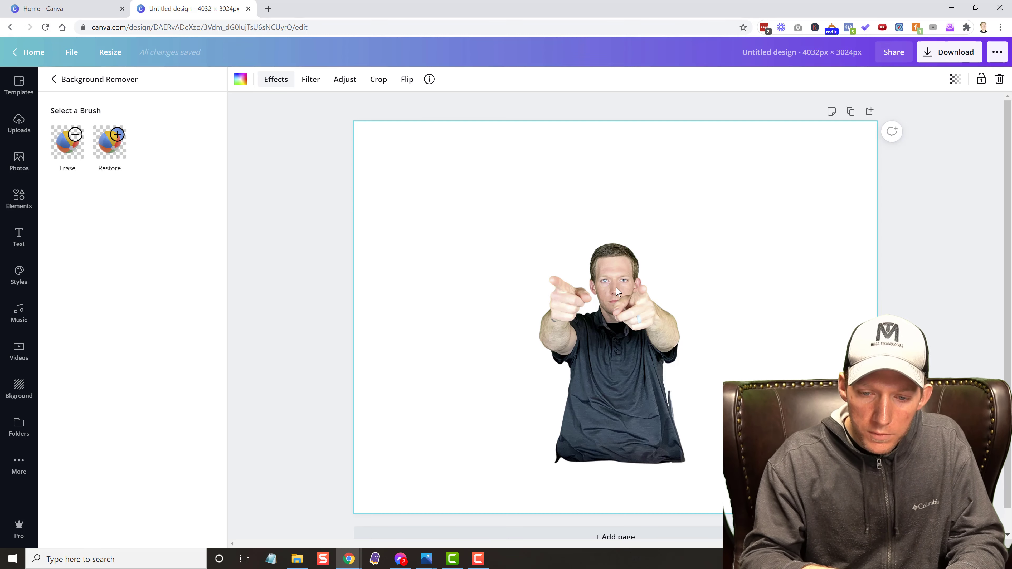
Detach the cutout image from the page background.
scroll(616, 284, up, 5)
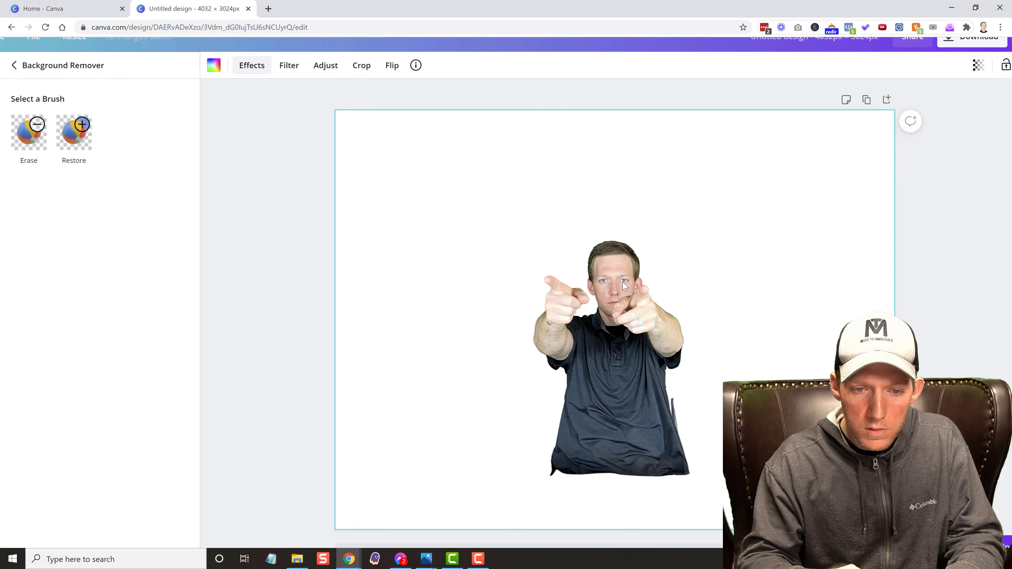
scroll(625, 285, up, 3)
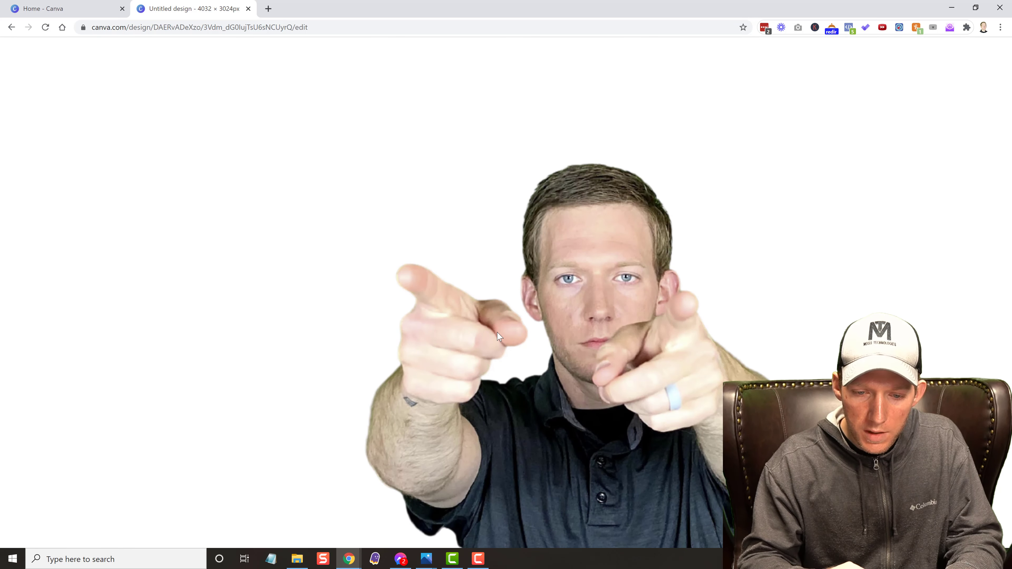
scroll(499, 335, down, 2)
scroll(498, 335, down, 3)
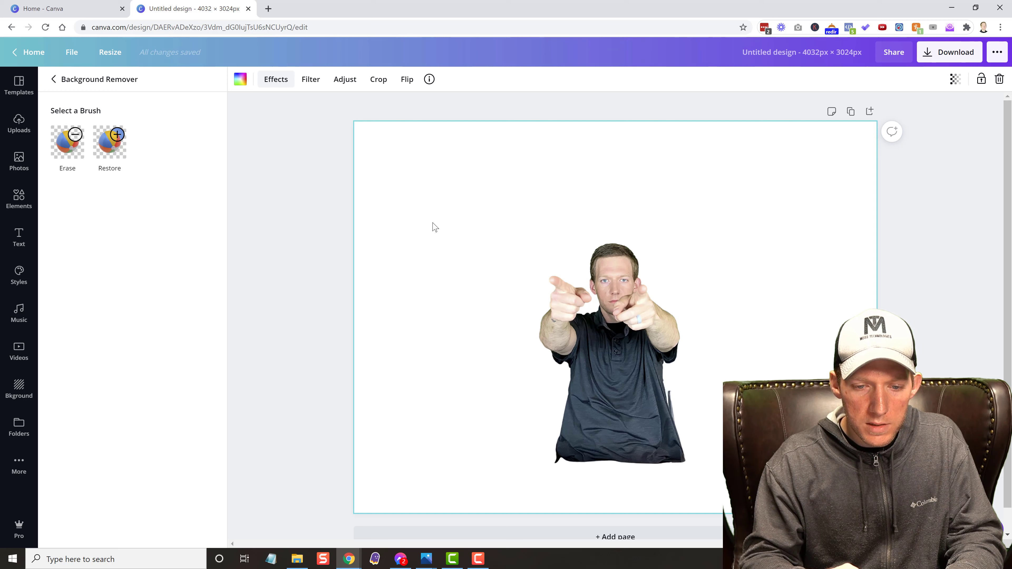
right_click(439, 250)
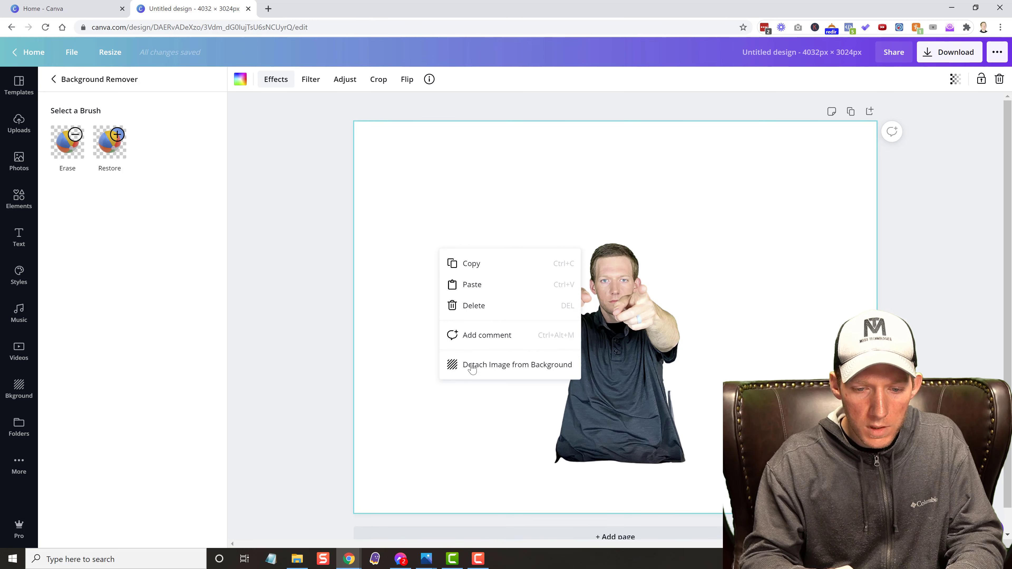
click(496, 371)
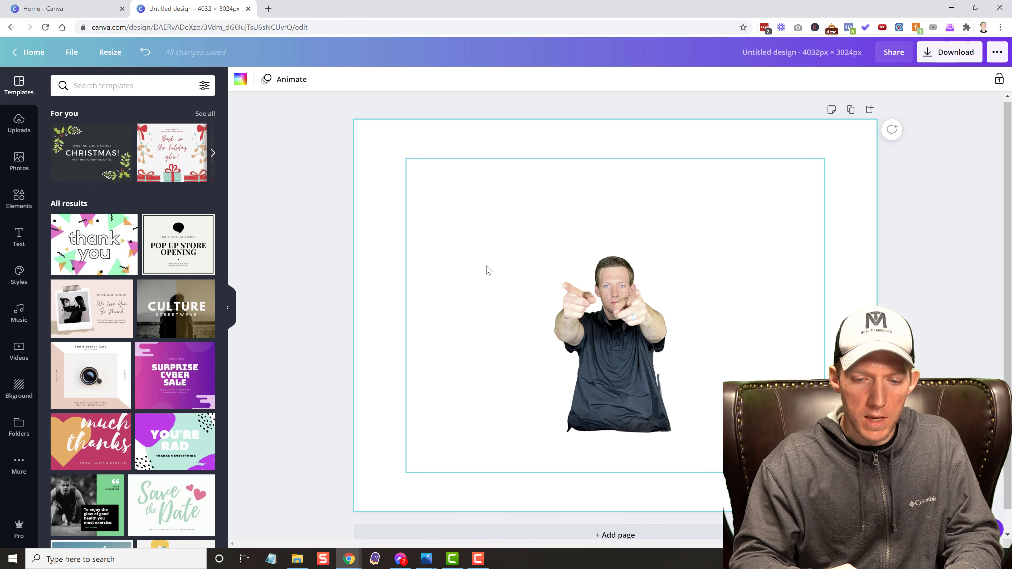
Trim the cutout's left, top and right edges to about 1,147 × 1,758.
click(461, 307)
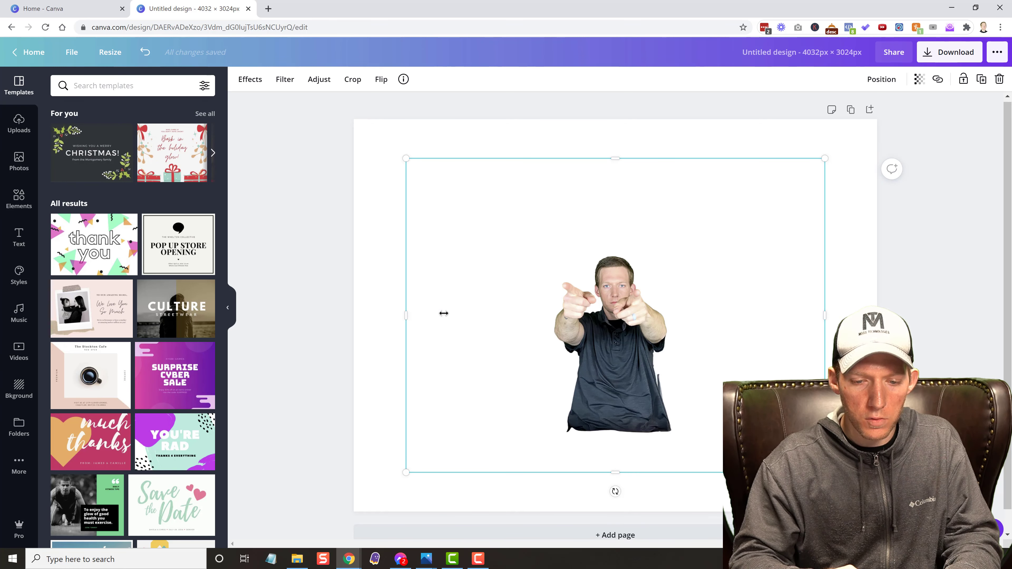
drag(406, 315, 540, 306)
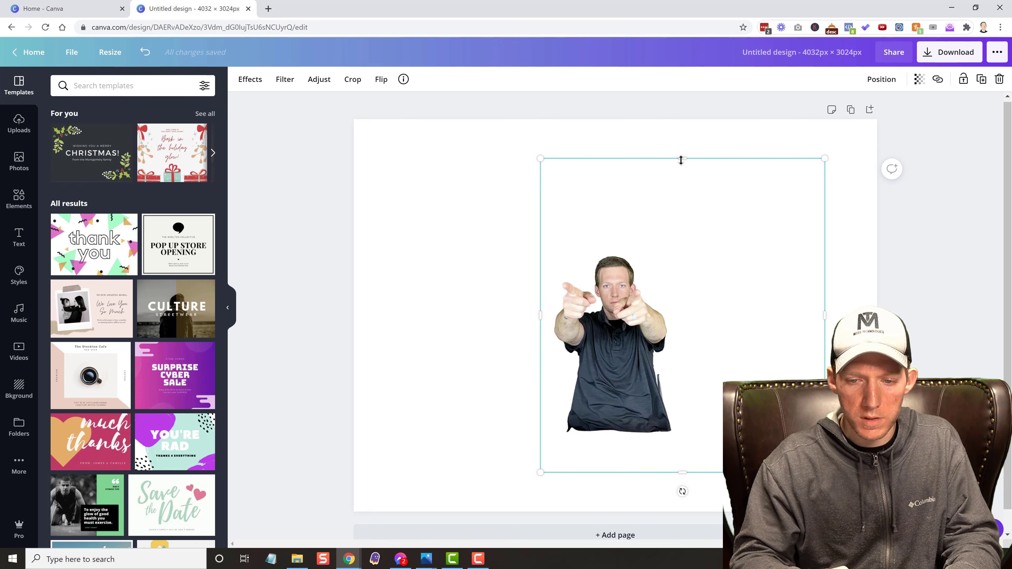
drag(681, 159, 671, 244)
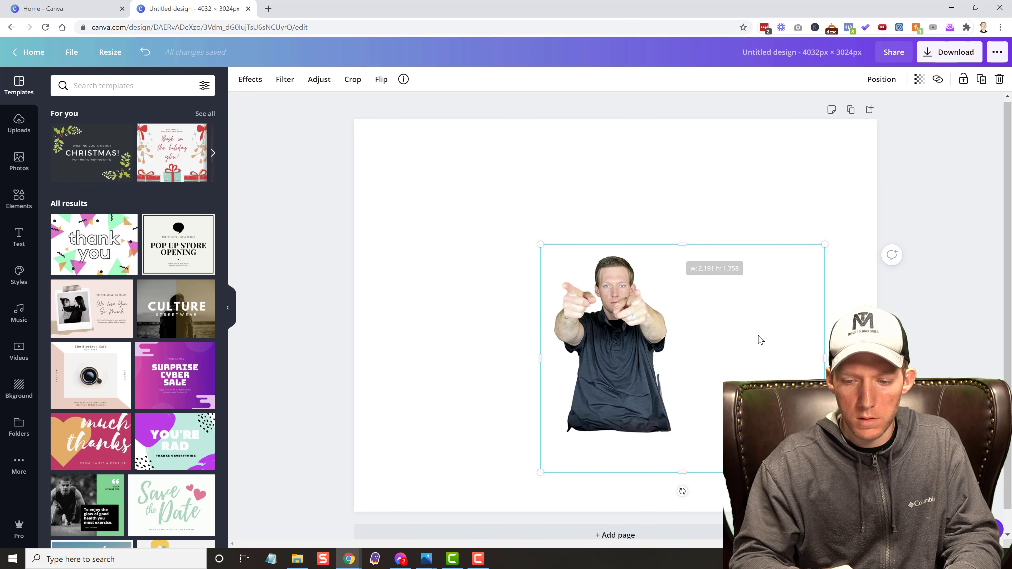
drag(783, 361, 690, 358)
Set the page background colour to black.
click(414, 298)
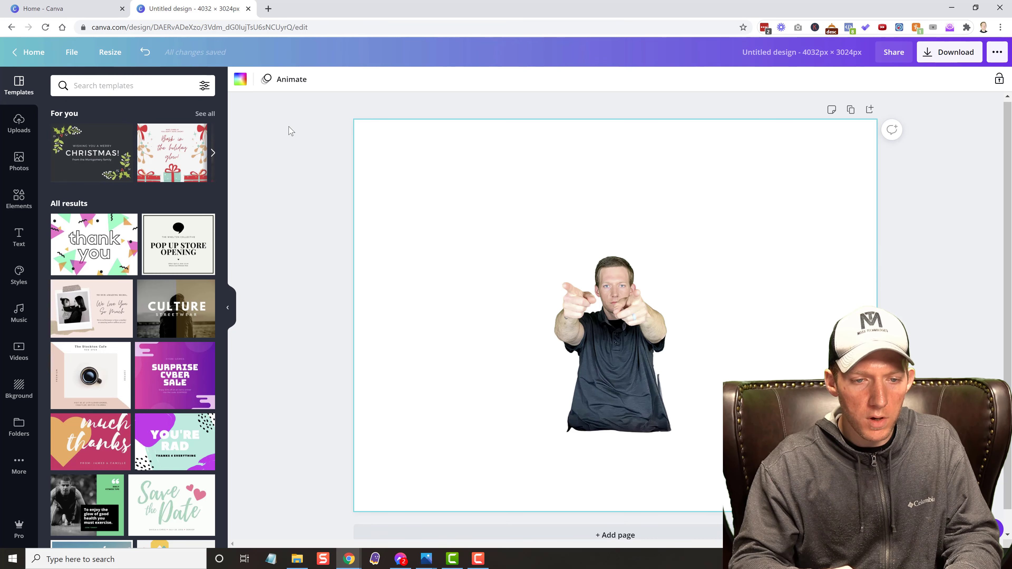
click(239, 81)
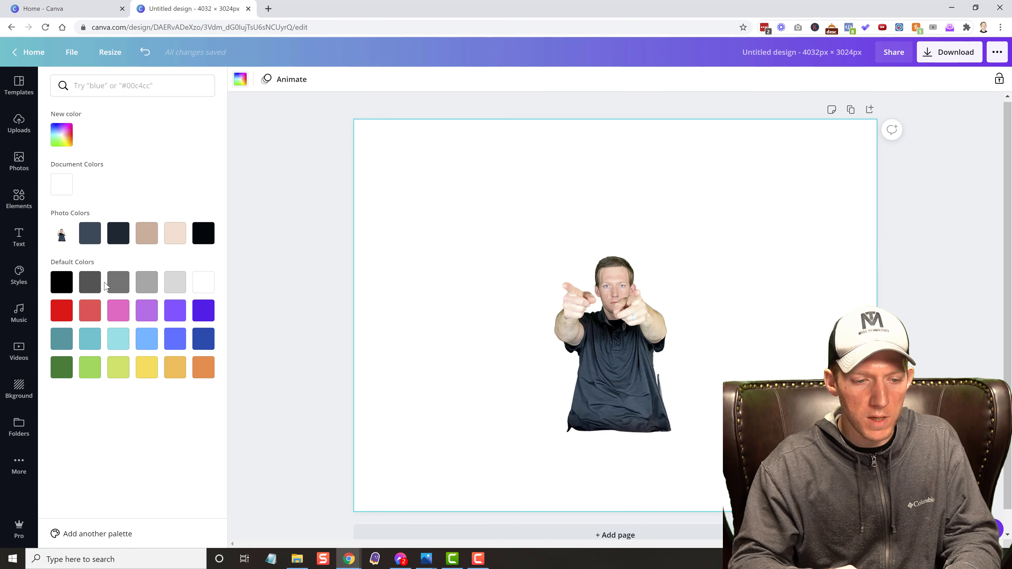
click(61, 285)
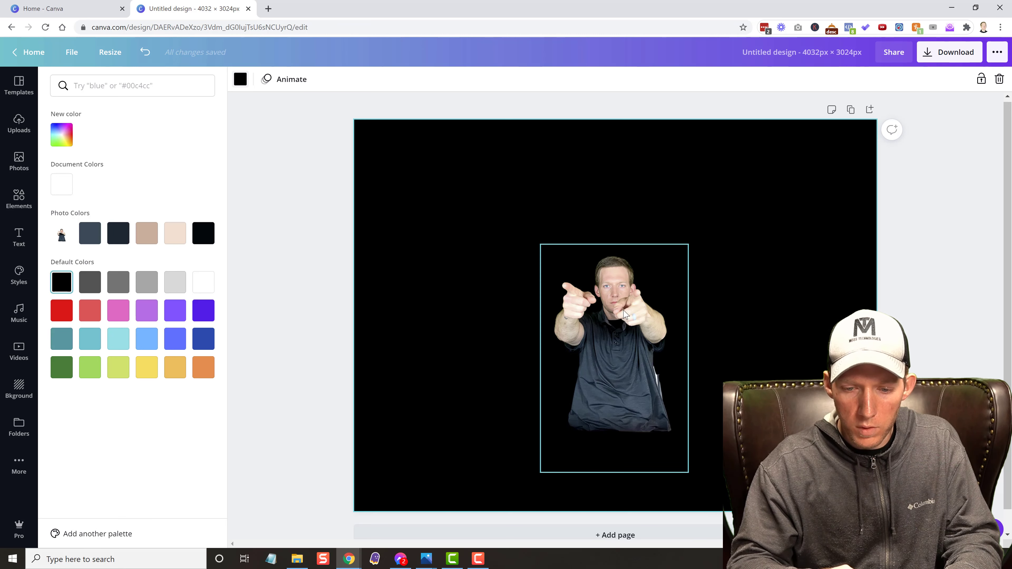
Enlarge the man's cutout, shift it down-left, and zoom in closely on him.
click(682, 258)
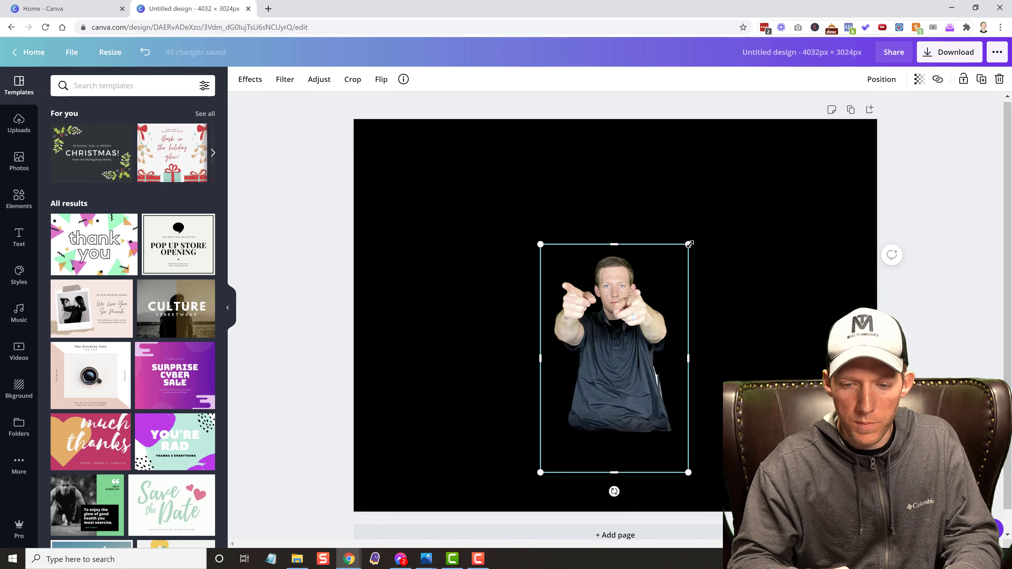
drag(689, 244, 852, 156)
drag(687, 224, 631, 329)
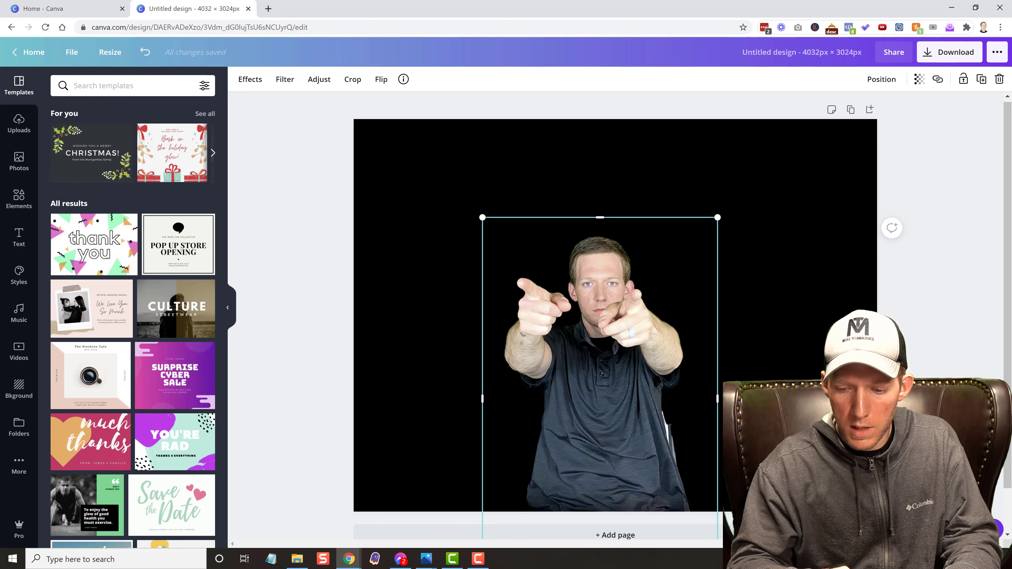
click(917, 541)
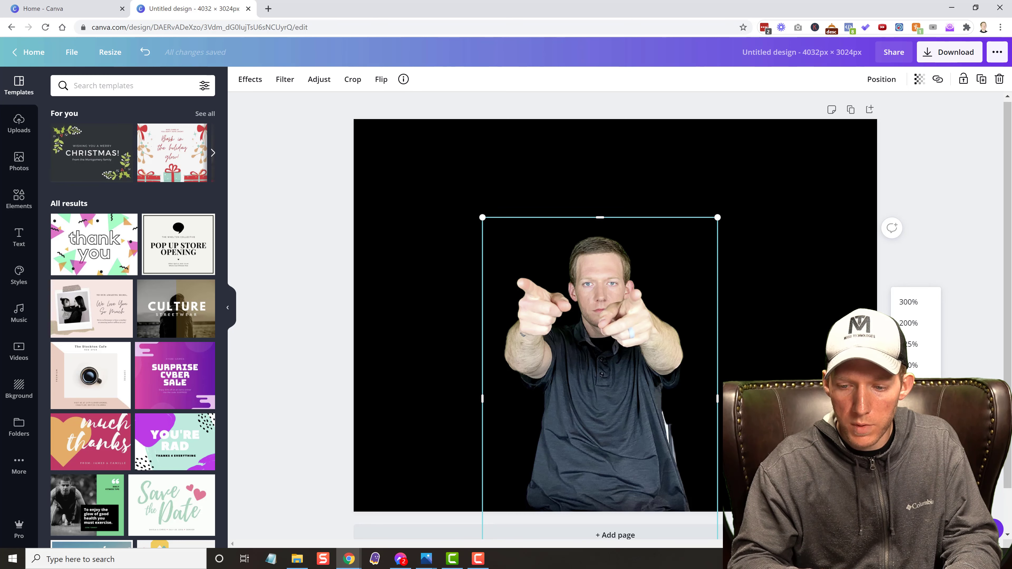
click(910, 365)
scroll(518, 287, up, 2)
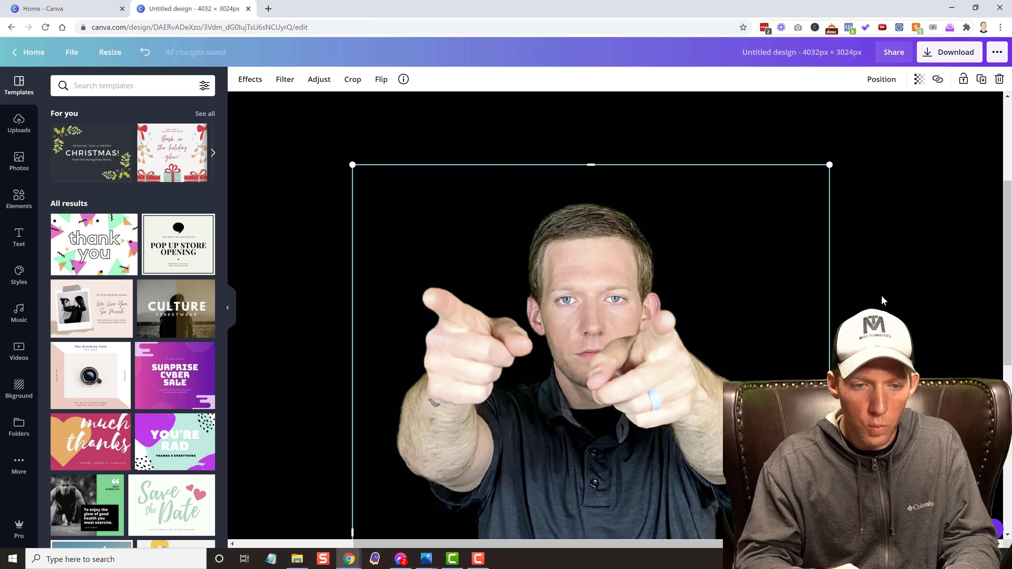
Select the page and bring up its background colour choices.
click(275, 210)
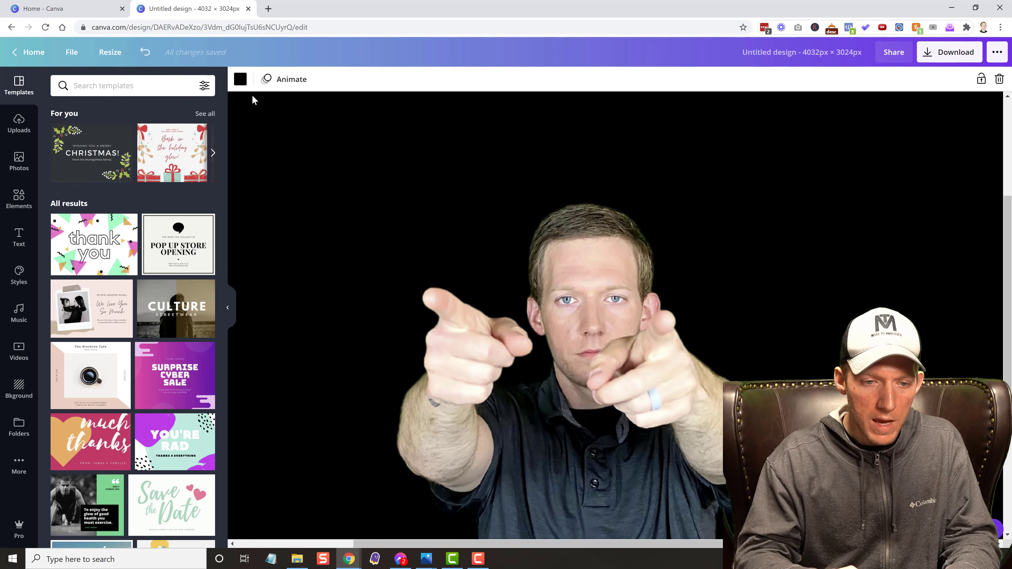
click(240, 81)
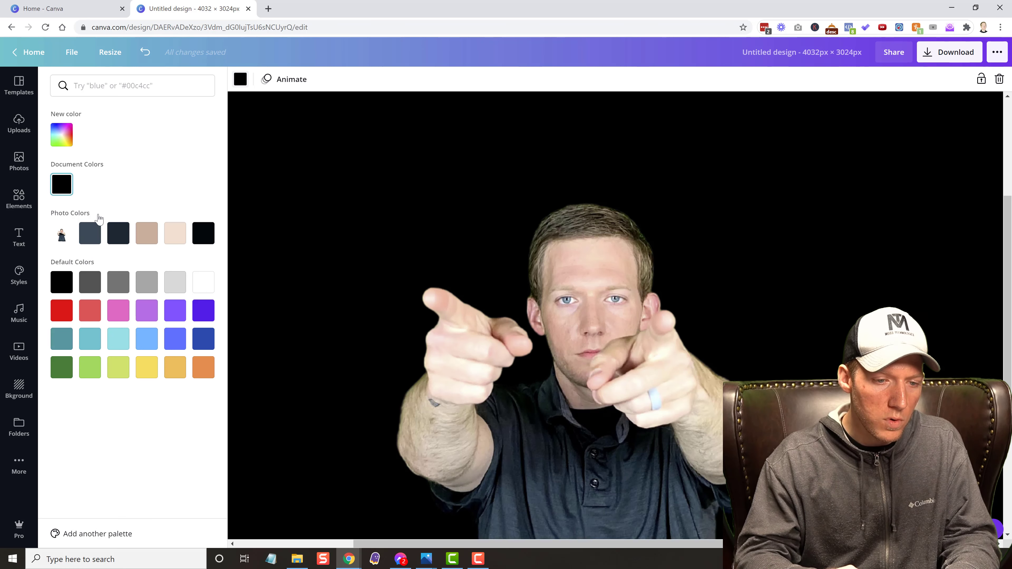
Change the page background to white and bring up the Photos viewer.
click(203, 282)
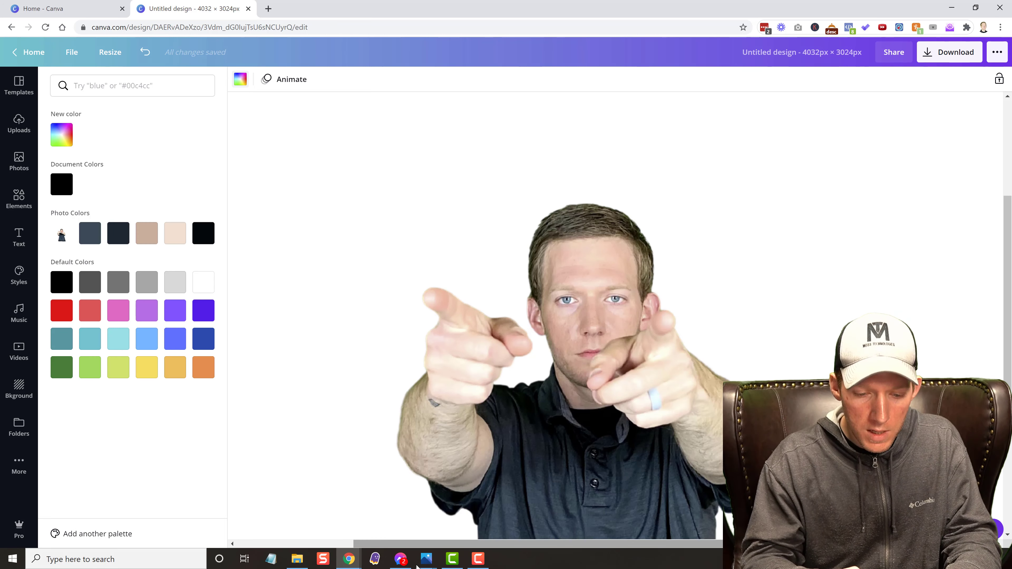
click(427, 559)
Show the Fiverr headshot with Canva background removal.png side by side.
click(404, 514)
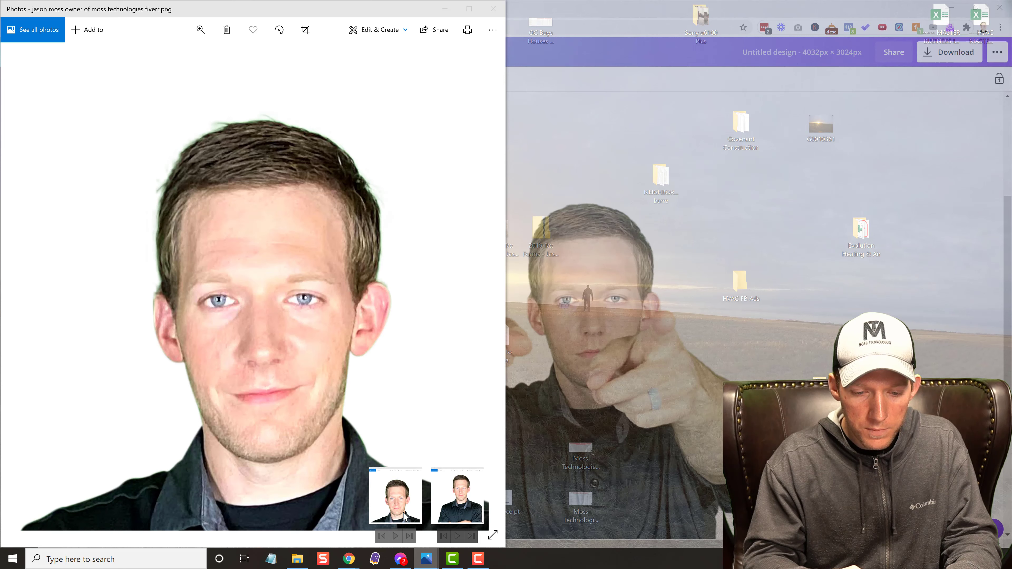
mouse_move(429, 560)
click(466, 515)
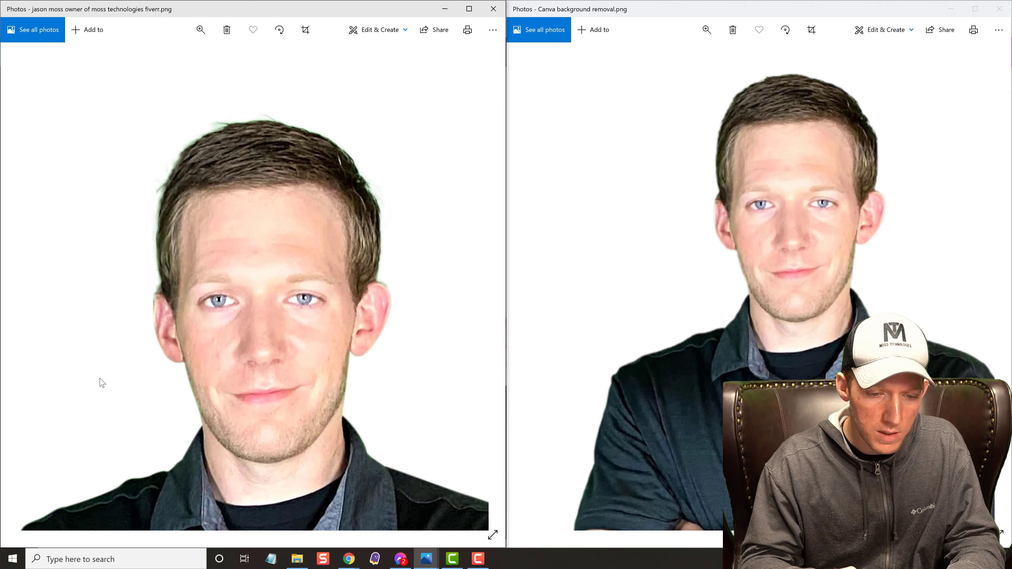
Zoom and pan the Fiverr cutout to inspect the face closely.
drag(99, 385, 153, 284)
scroll(153, 284, down, 3)
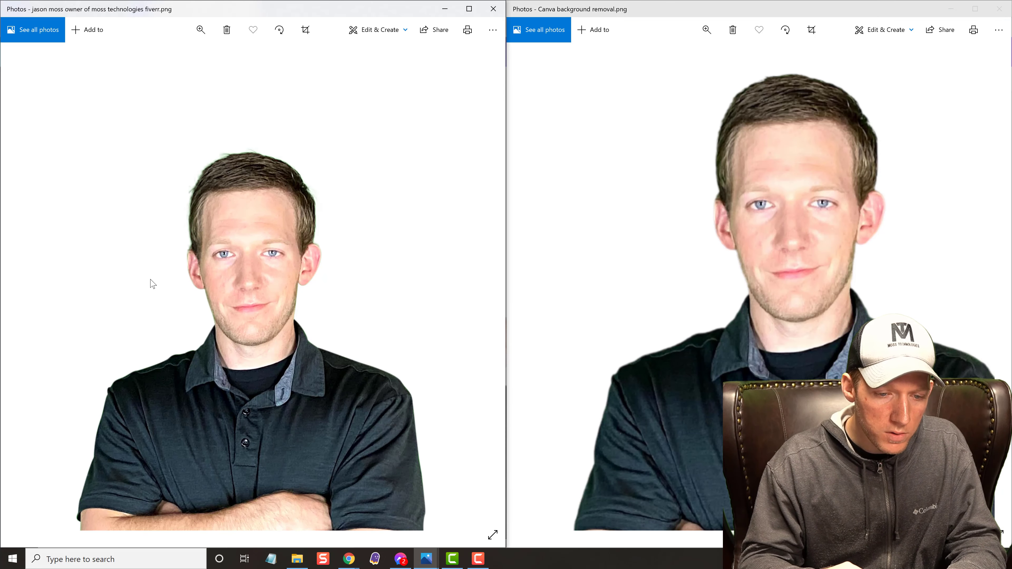
scroll(153, 284, down, 2)
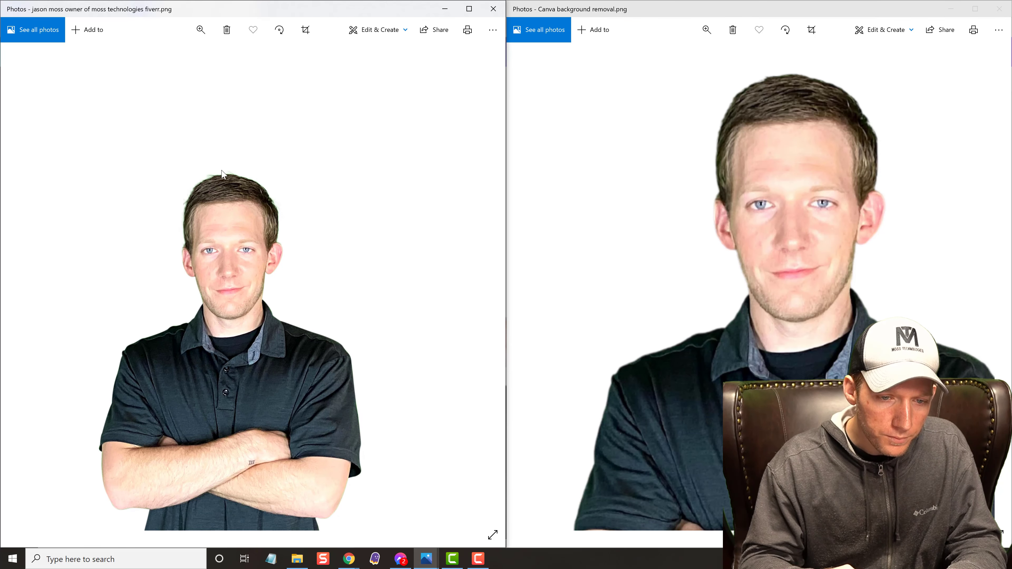
scroll(222, 170, up, 5)
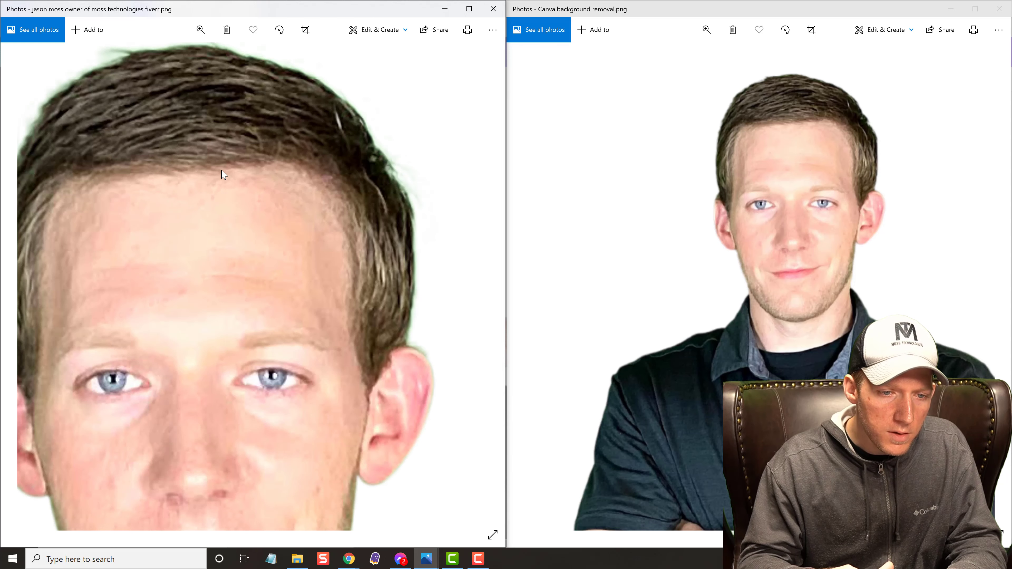
drag(197, 140, 207, 186)
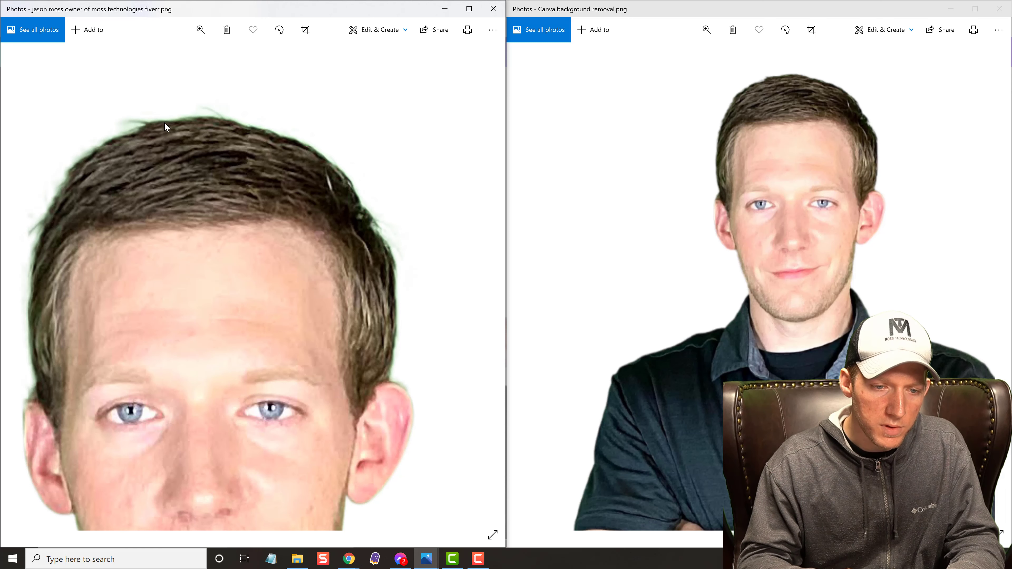
drag(790, 146, 765, 141)
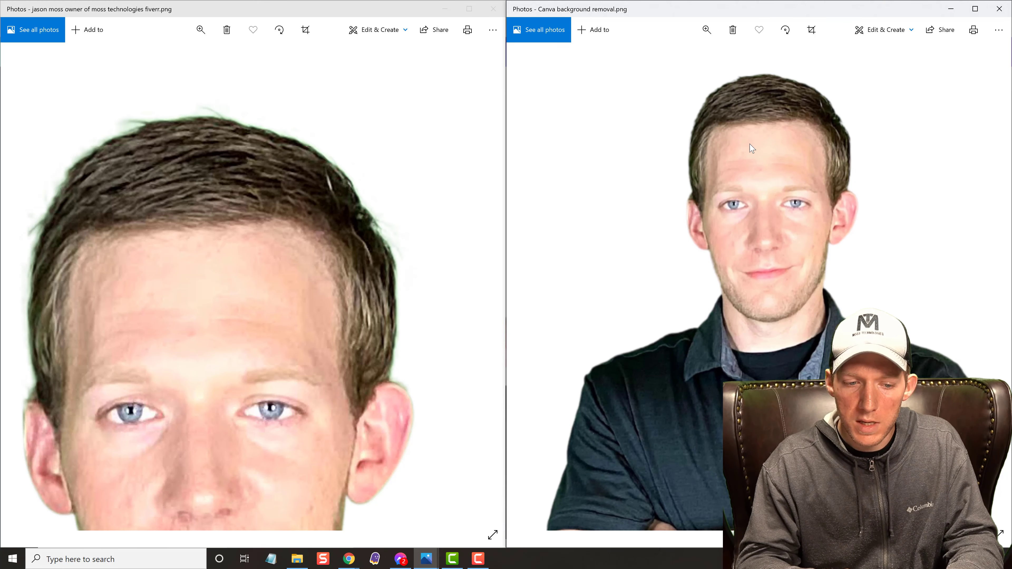
scroll(752, 149, up, 5)
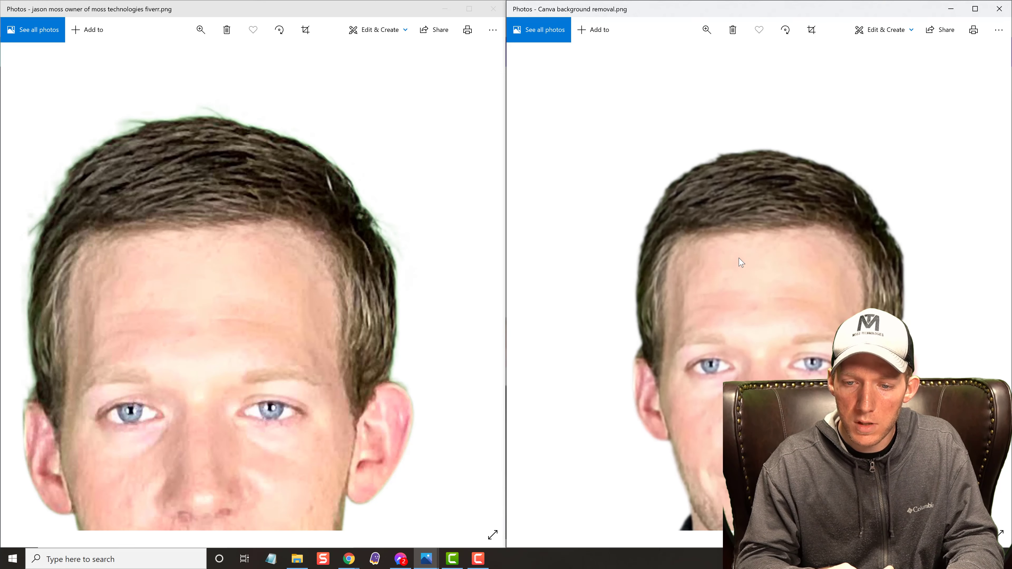
scroll(717, 114, up, 2)
scroll(686, 119, down, 2)
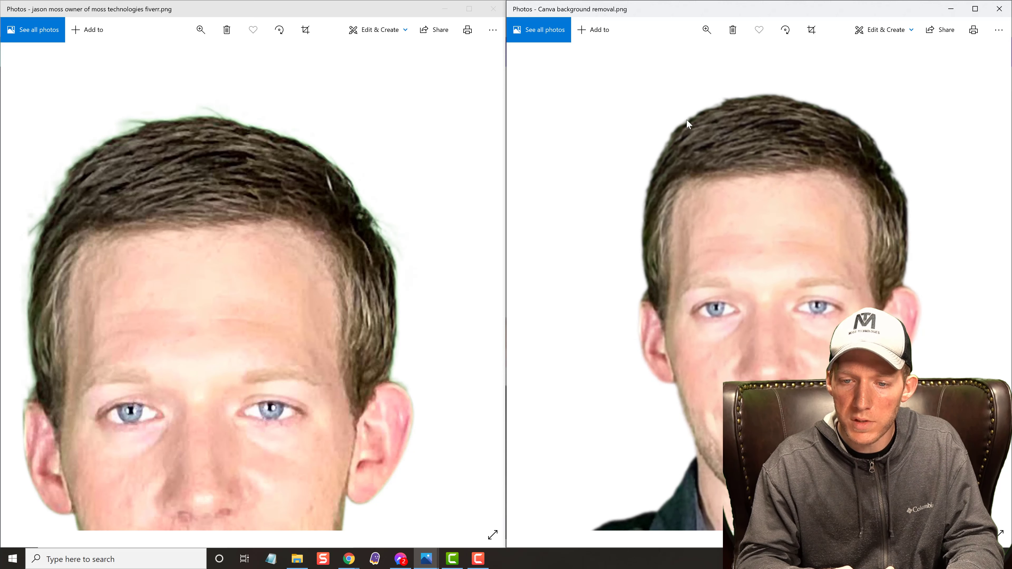
scroll(790, 199, down, 1)
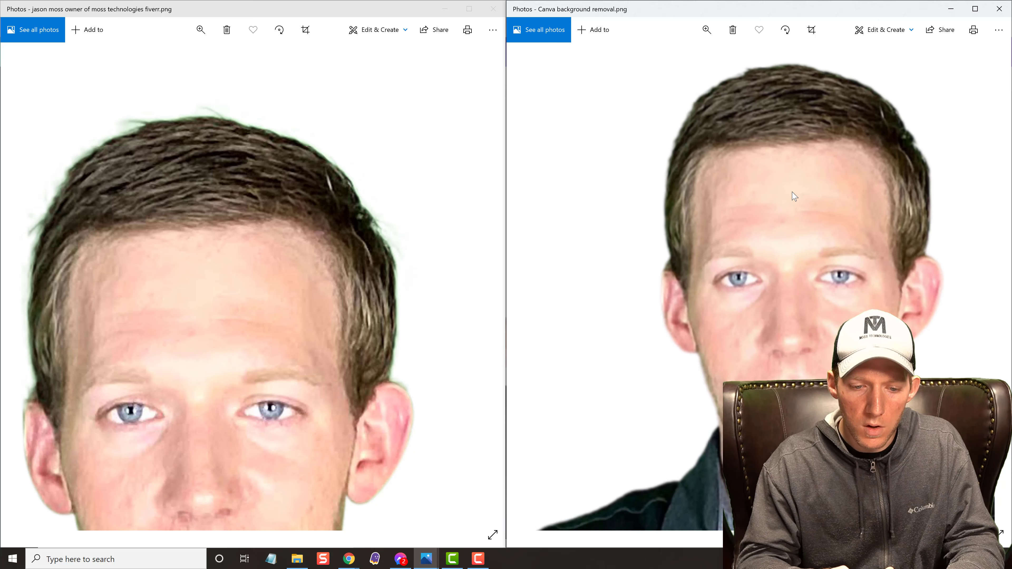
scroll(648, 331, up, 1)
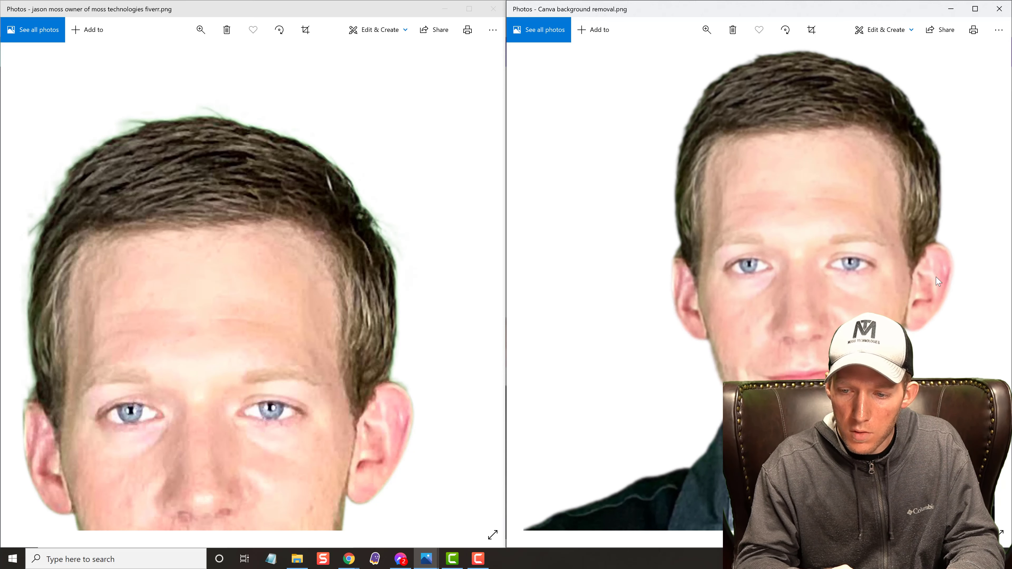
scroll(916, 259, up, 1)
scroll(900, 239, down, 1)
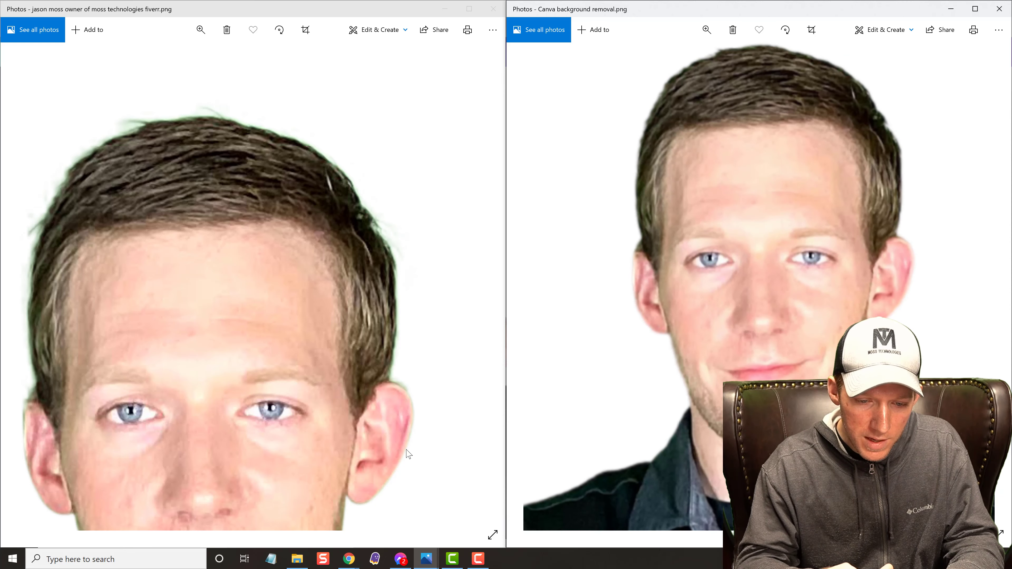
scroll(625, 339, up, 1)
scroll(628, 307, down, 1)
scroll(662, 329, down, 1)
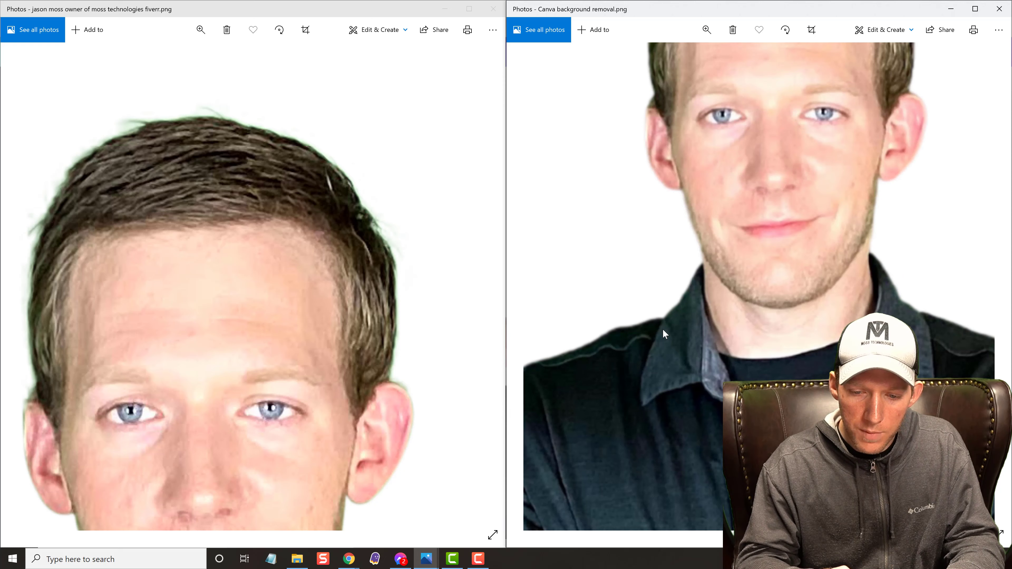
scroll(662, 329, down, 2)
scroll(663, 329, down, 1)
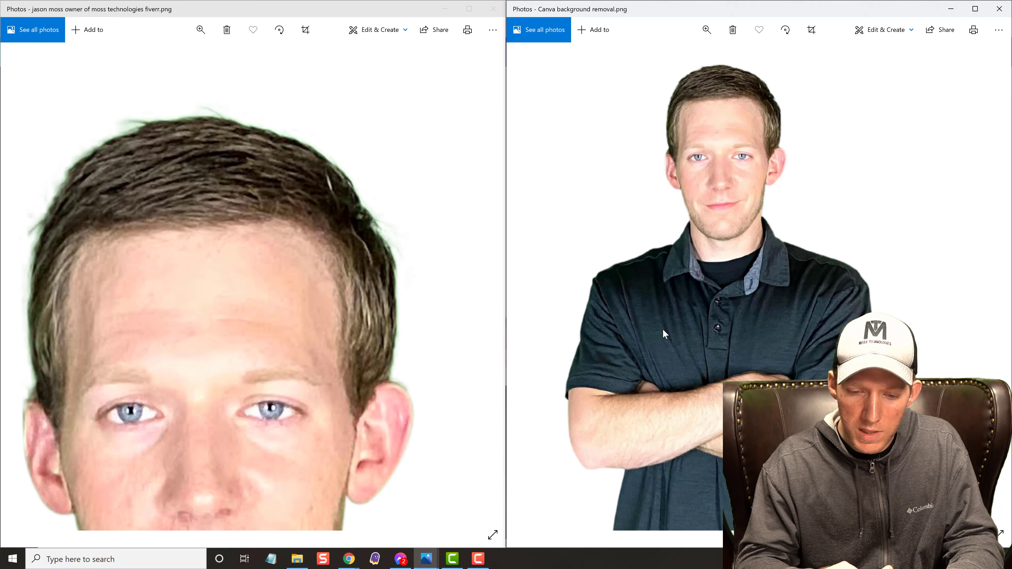
scroll(259, 318, down, 2)
scroll(260, 318, down, 4)
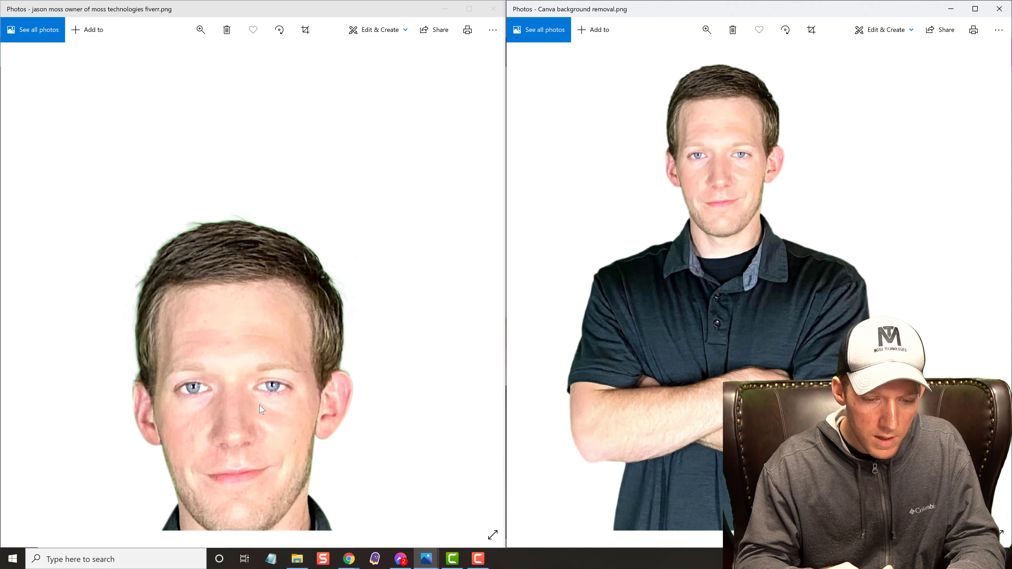
click(273, 329)
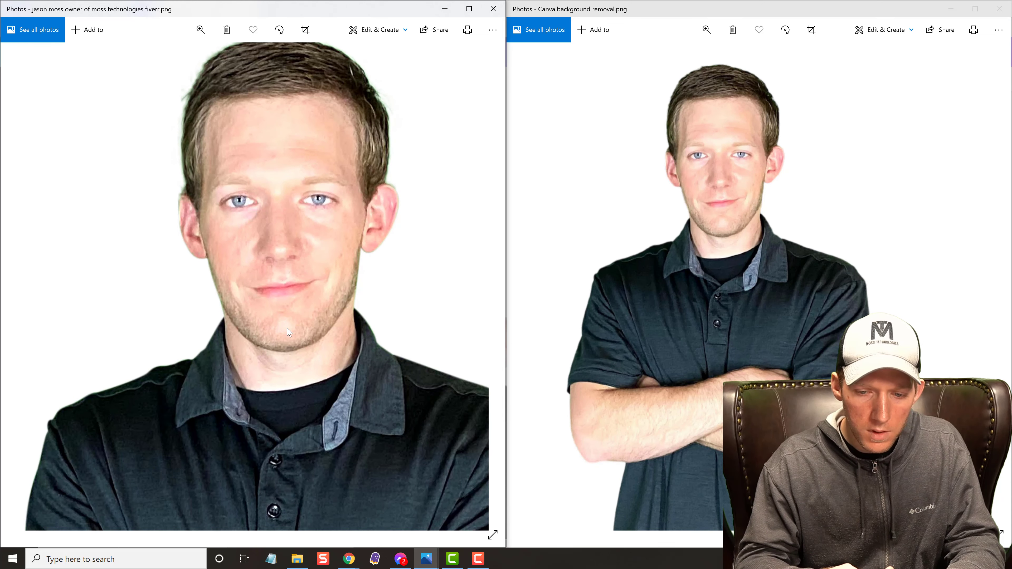
drag(286, 340, 292, 293)
scroll(290, 289, down, 2)
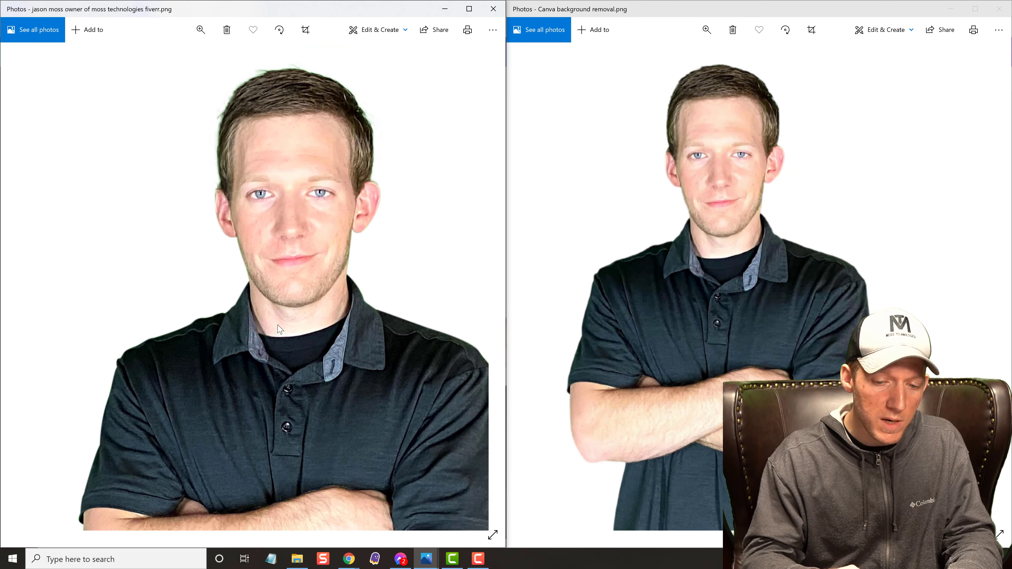
scroll(281, 329, down, 1)
drag(278, 377, 285, 340)
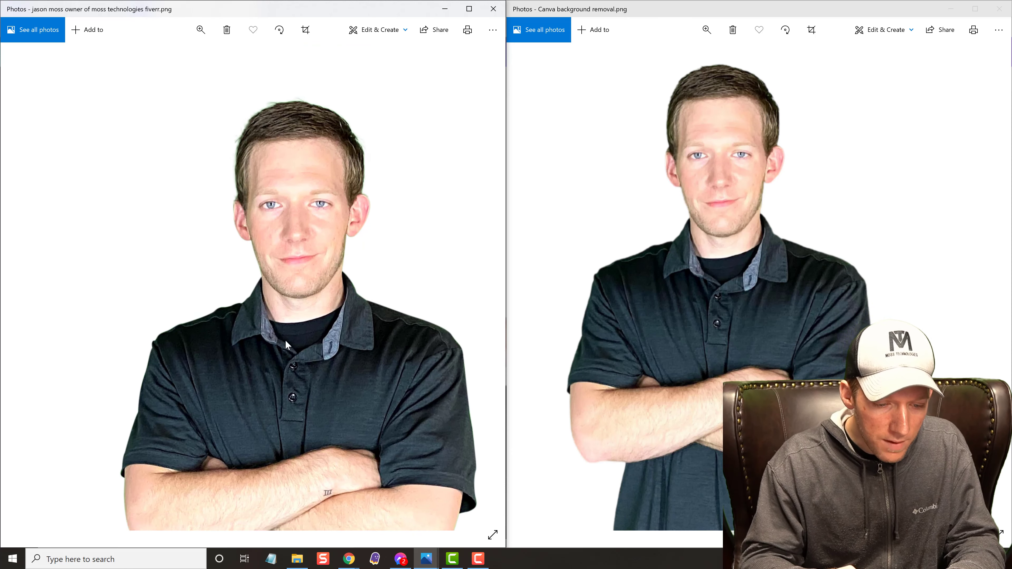
scroll(137, 469, up, 4)
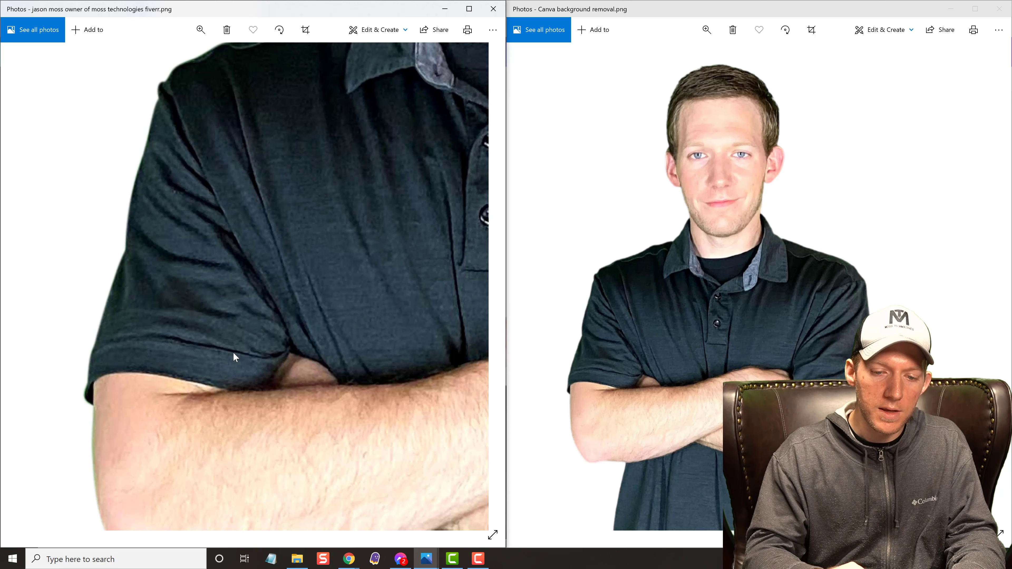
scroll(233, 352, down, 5)
scroll(233, 352, down, 3)
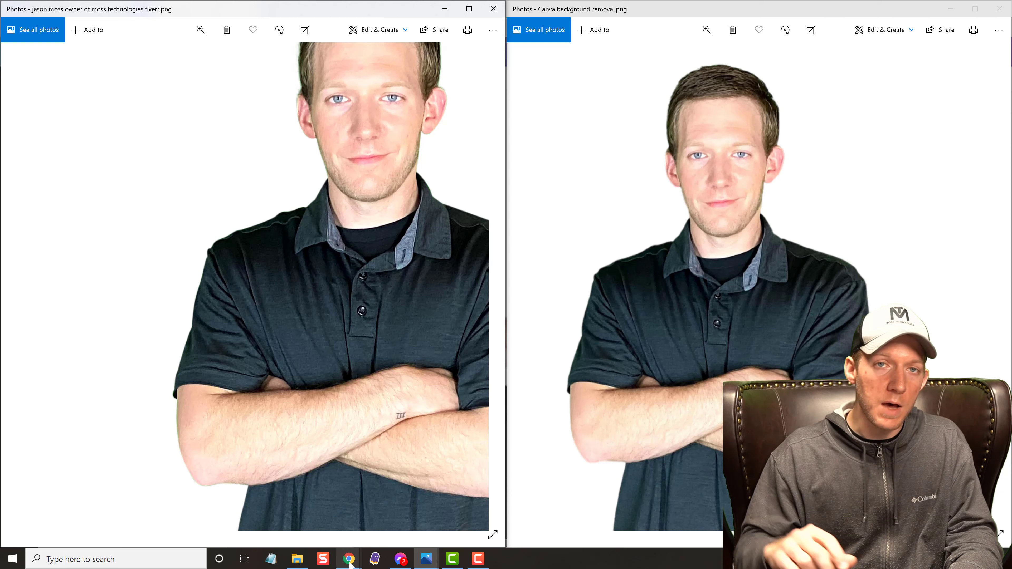
Return to the Untitled Canva design via the Chrome taskbar preview.
mouse_move(350, 565)
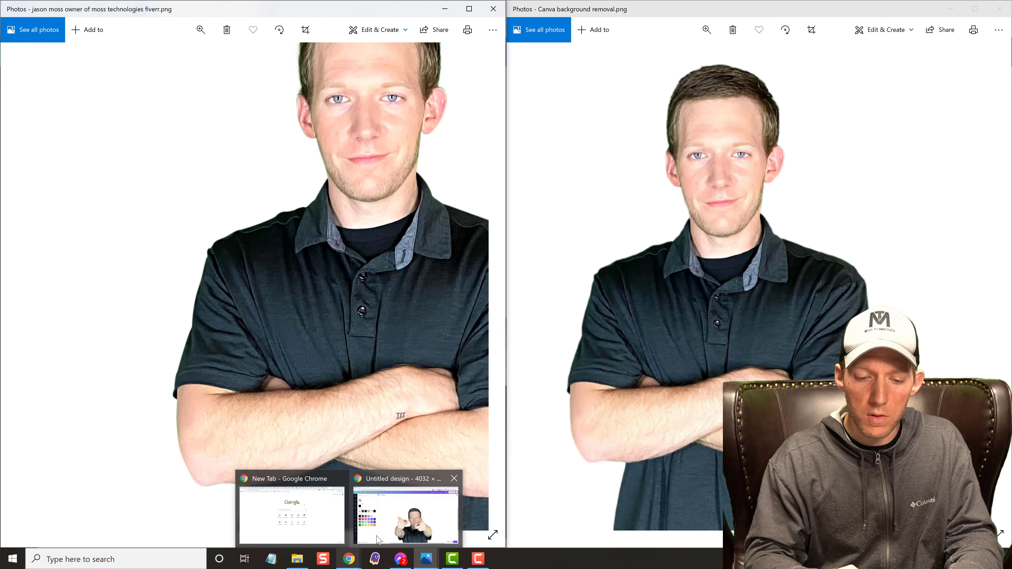
mouse_move(381, 539)
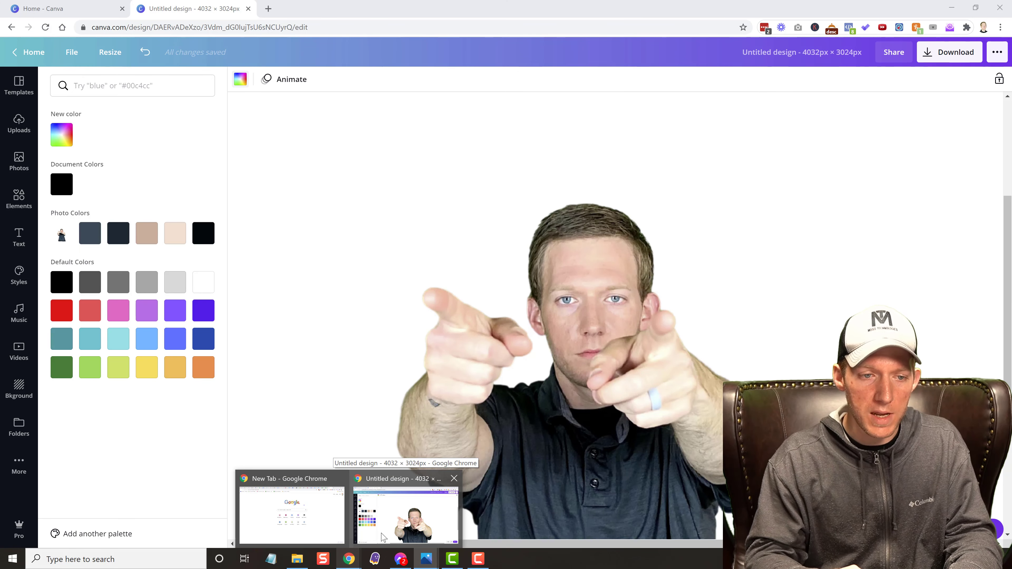
click(381, 538)
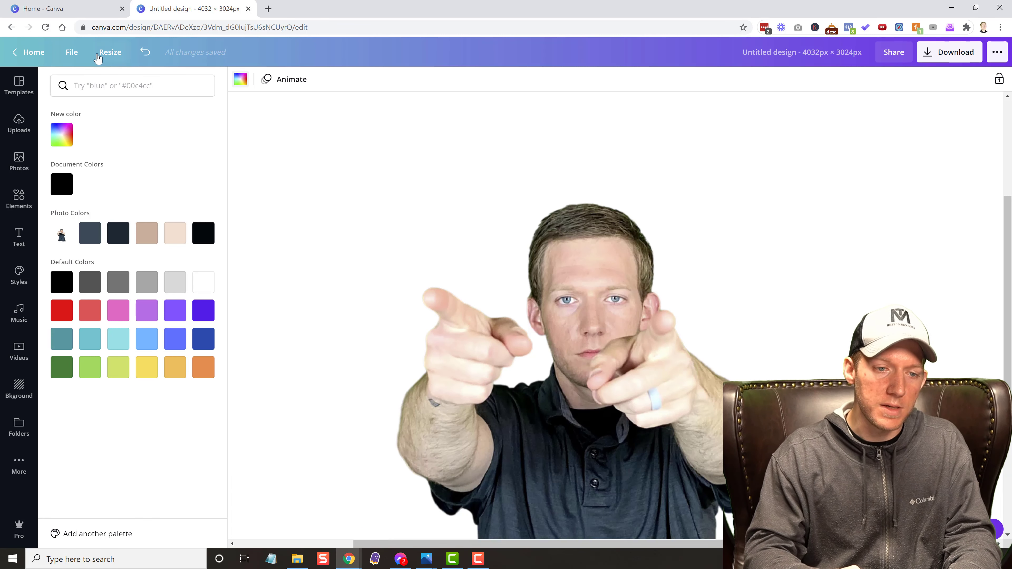